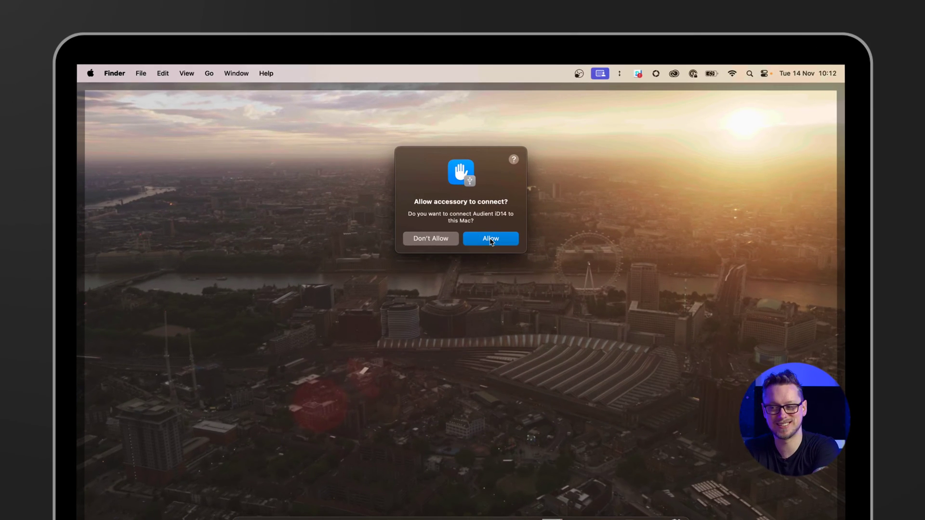
- Allow the Audient iD14 accessory to connect to this Mac
left_click(491, 240)
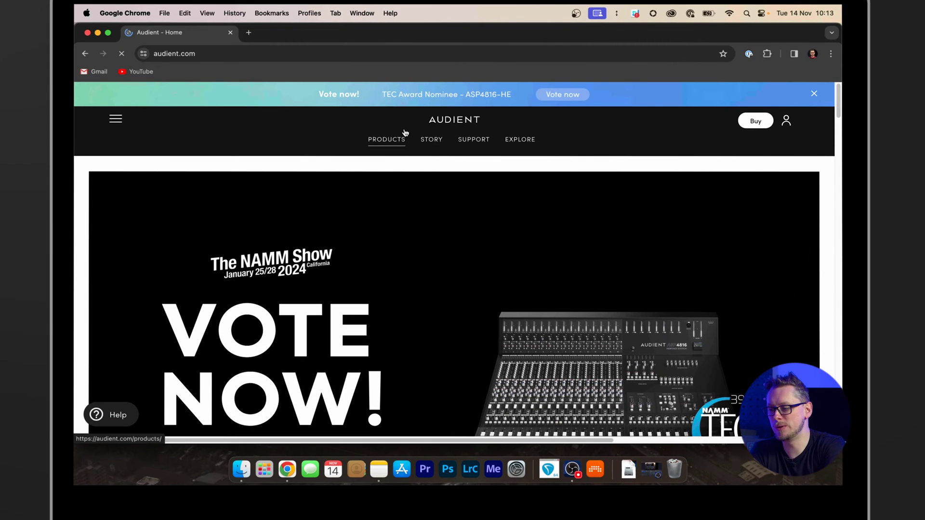
- Download the iD14 Mac Driver v4.3.19 from its Downloads page on audient.com
mouse_move(395, 145)
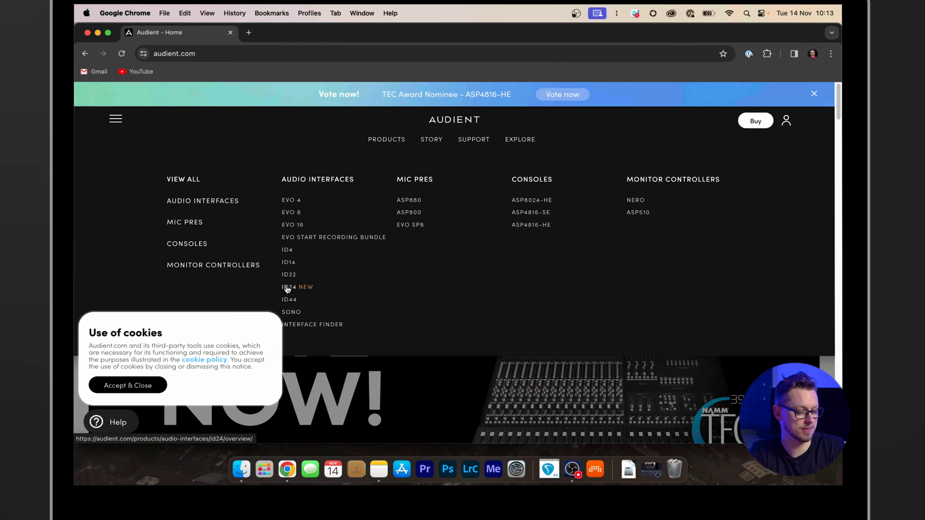
left_click(288, 262)
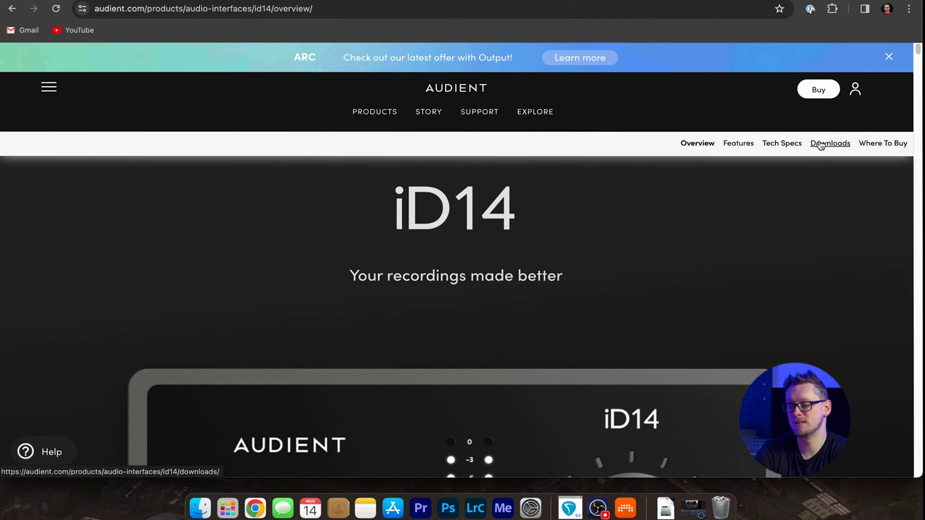
left_click(820, 144)
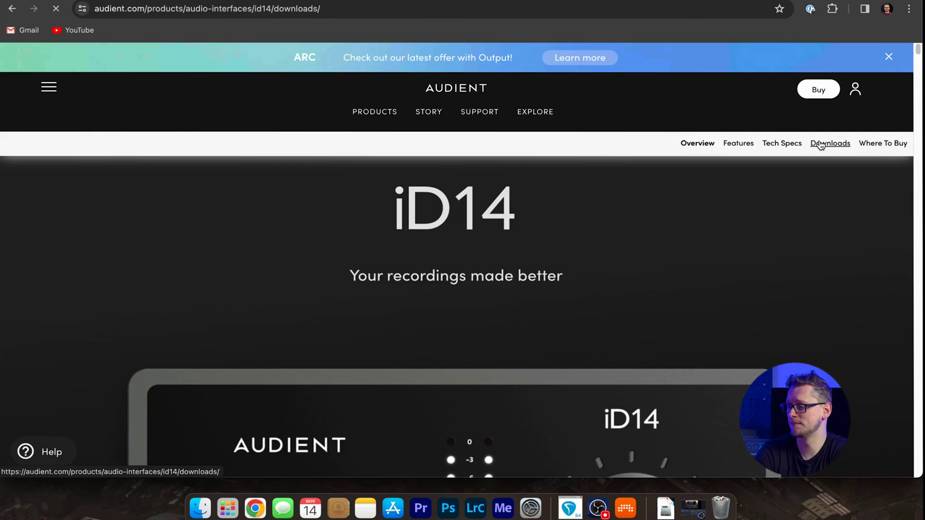
scroll(311, 211, "down", 10)
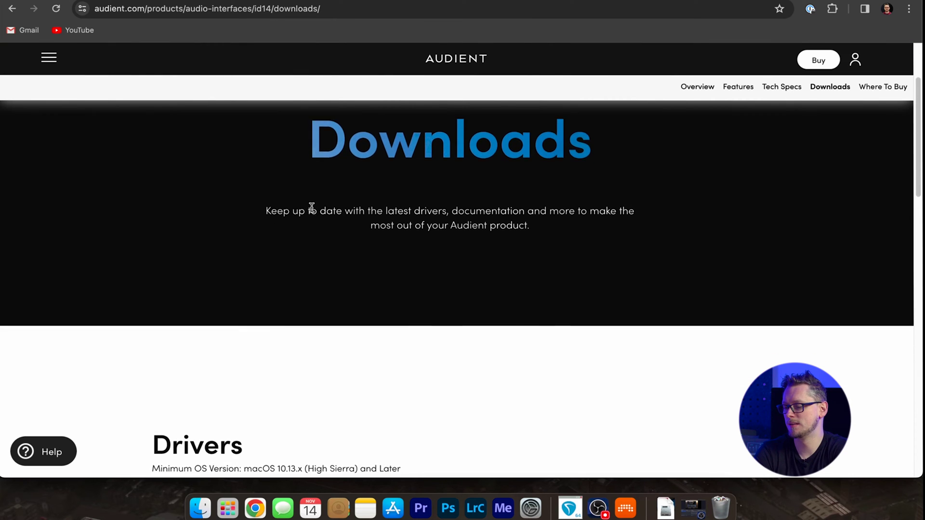
scroll(312, 210, "down", 2)
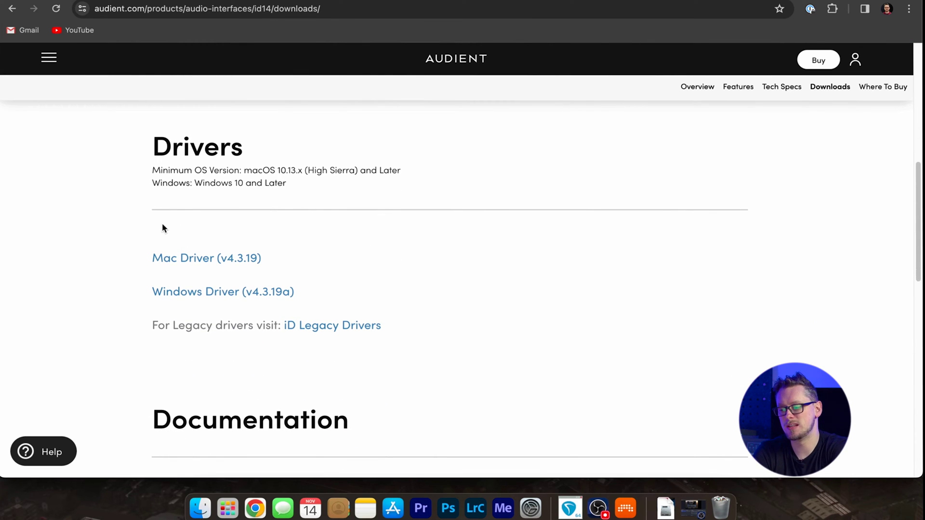
left_click(165, 260)
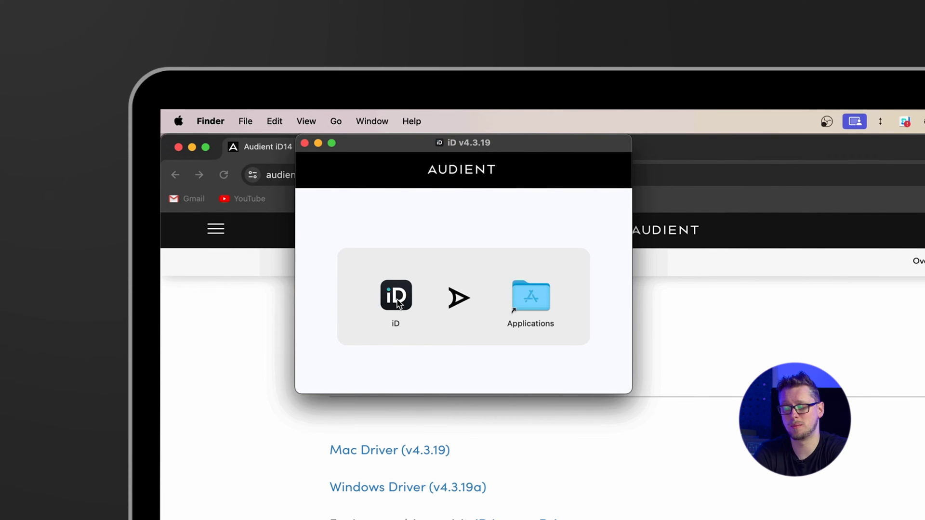
- Copy the iD app into Applications, then launch it from the Applications folder
left_click_drag(395, 295, 533, 294)
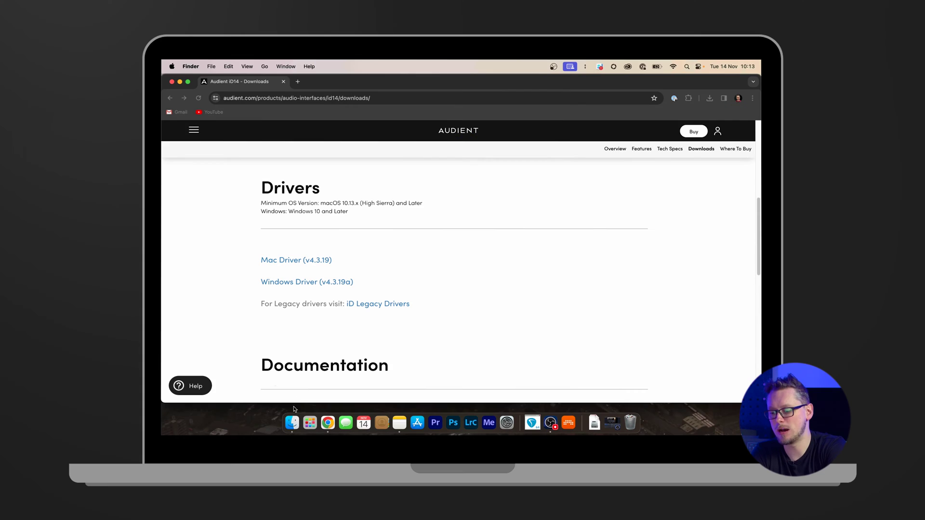
left_click(292, 423)
left_click(301, 172)
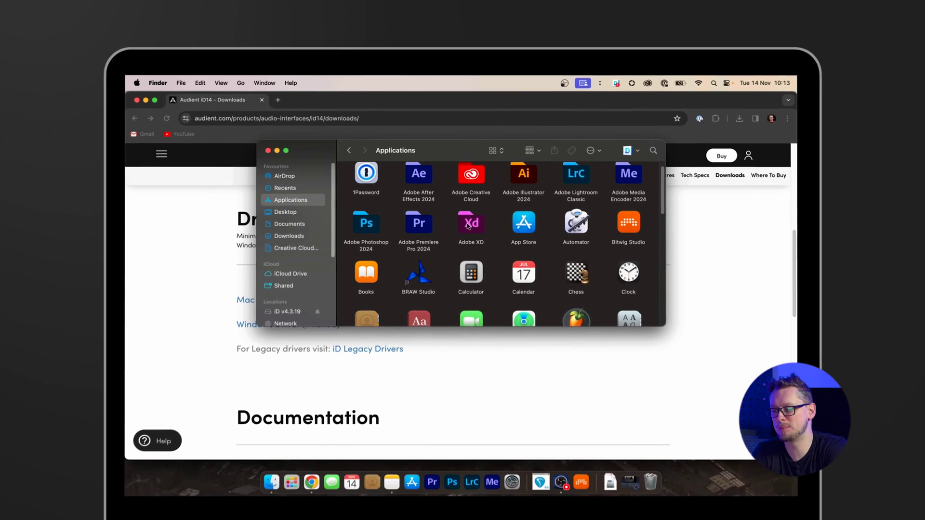
scroll(468, 225, "down", 5)
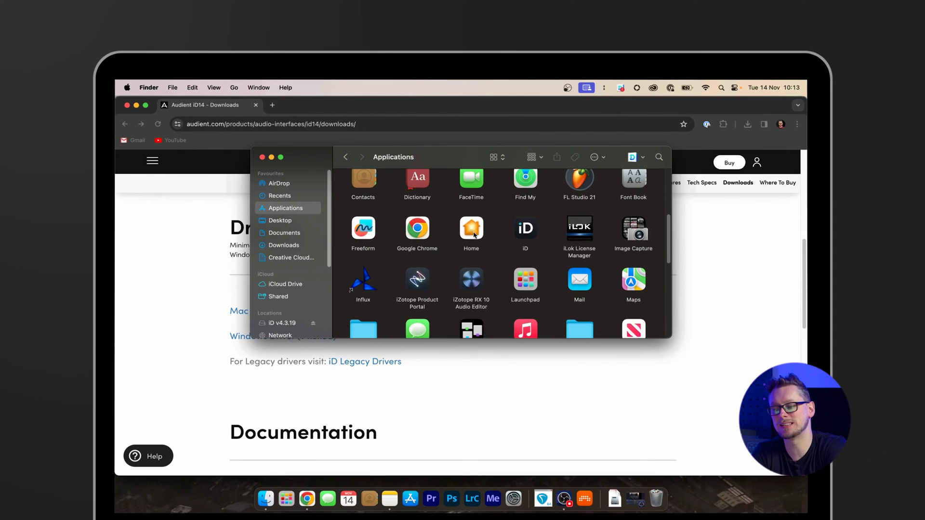
left_click(526, 225)
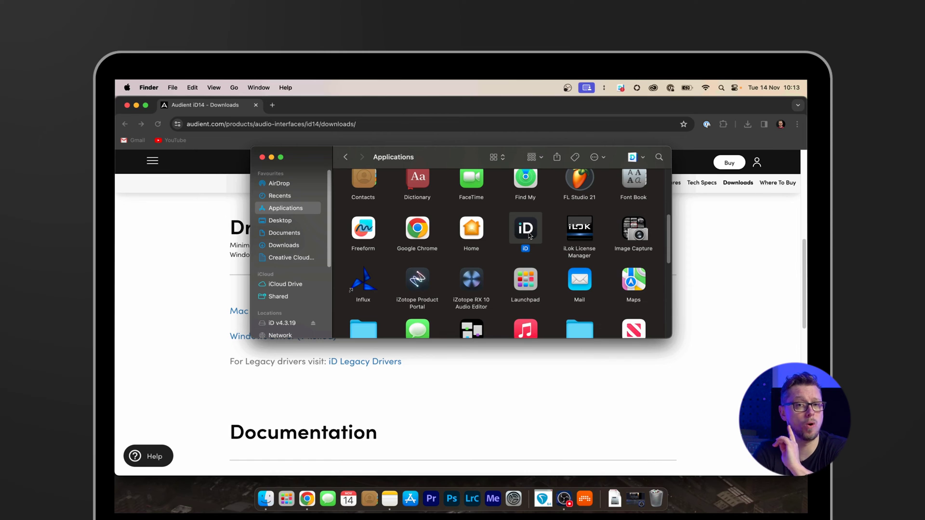
double_click(529, 235)
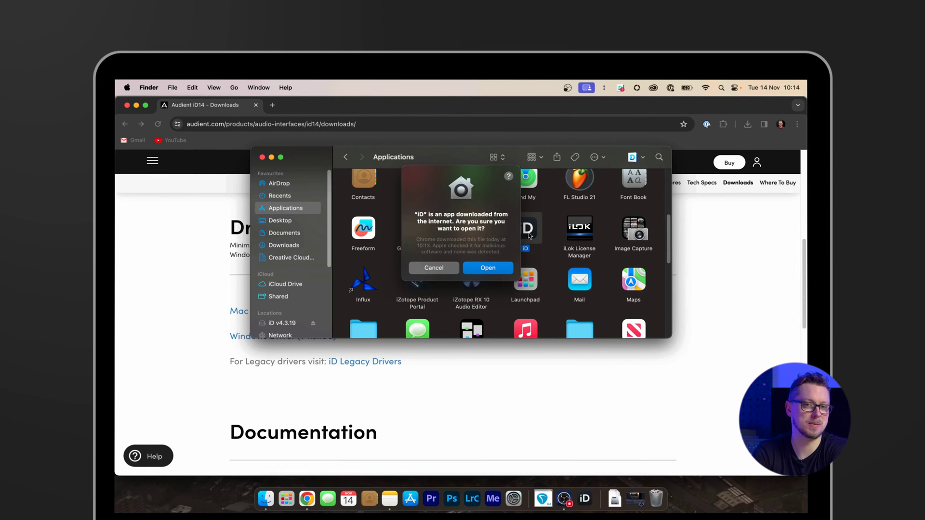
- Open the iD app, granting it microphone access and automatic update checks
left_click(506, 269)
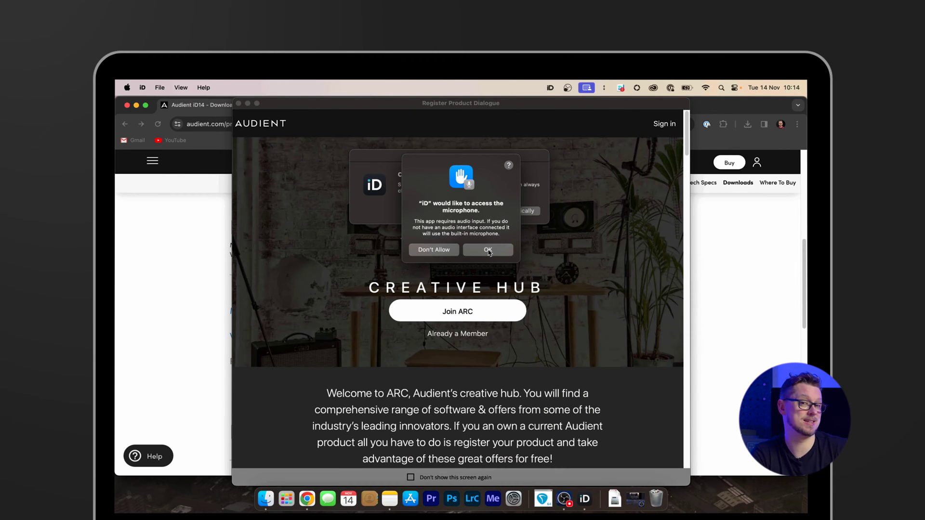
left_click(488, 249)
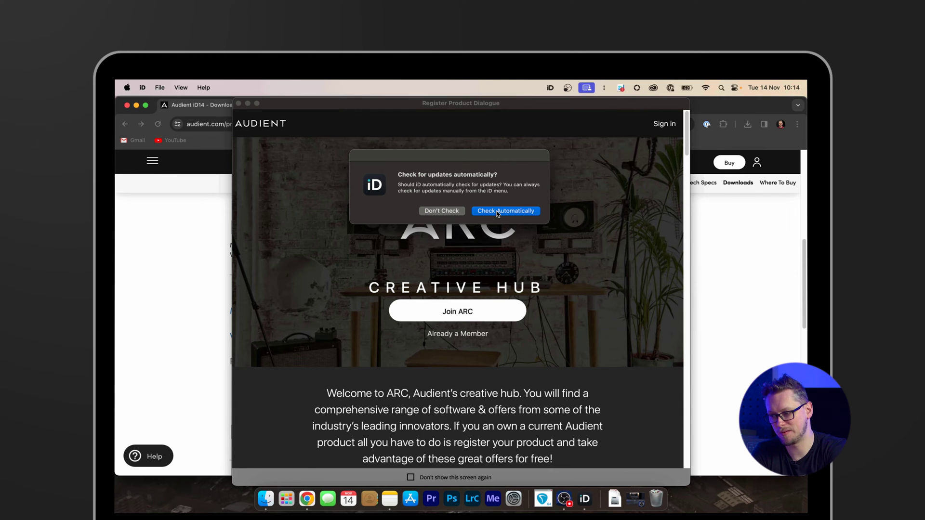
left_click(498, 212)
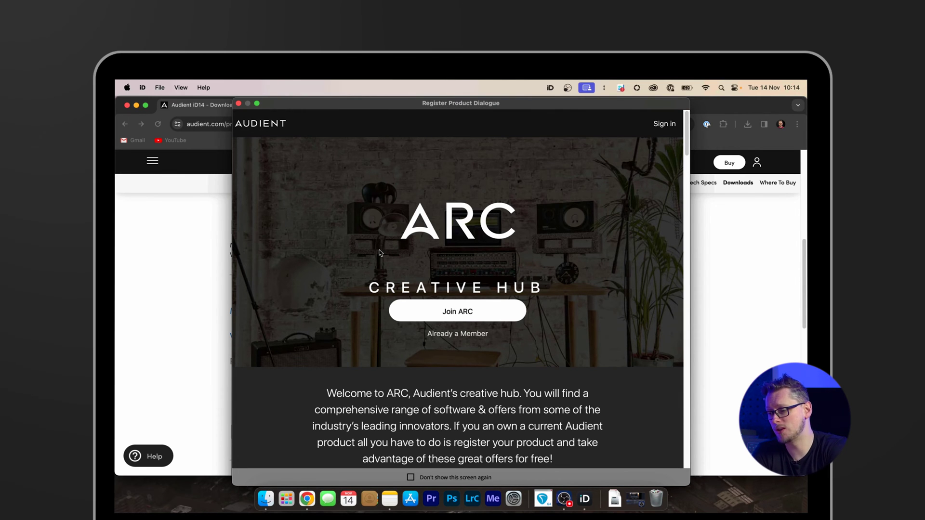
- Set the Register Product screen to 'Don't show this screen again' and close it
scroll(379, 252, "down", 5)
scroll(437, 327, "up", 5)
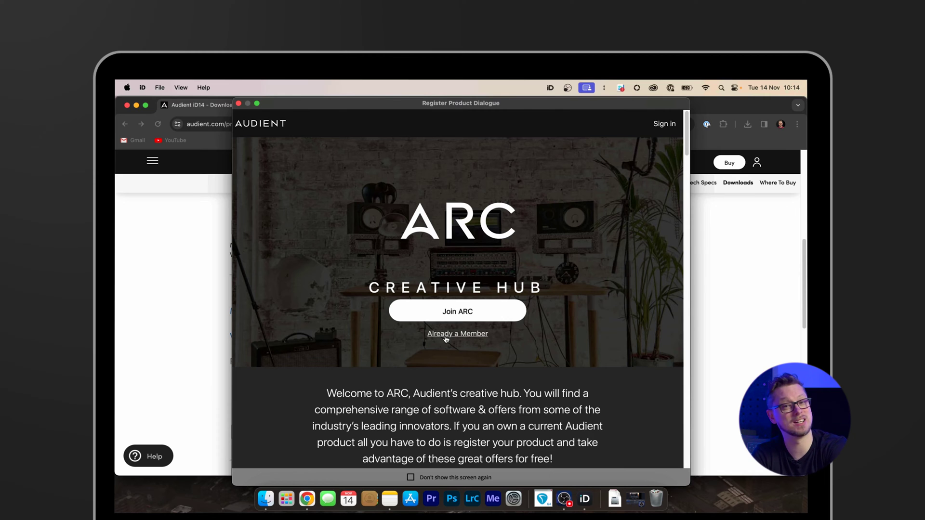
left_click(410, 477)
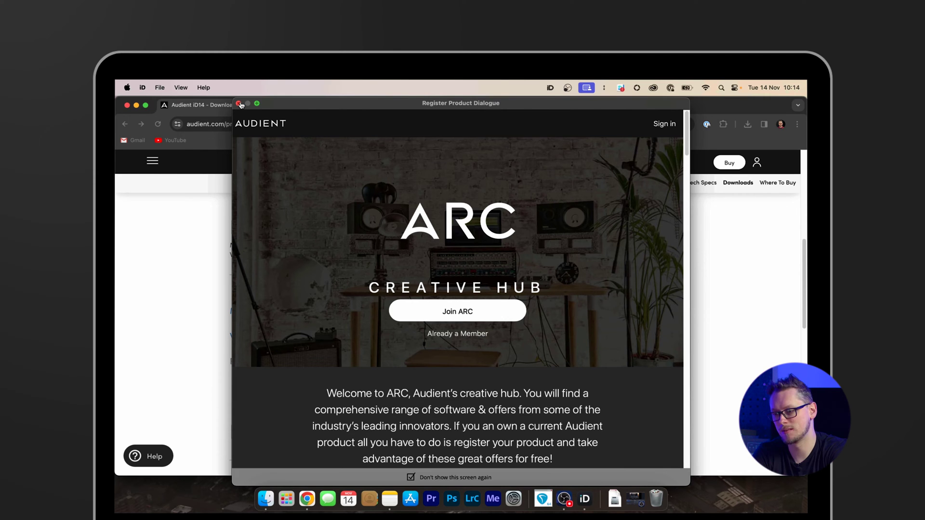
left_click(239, 104)
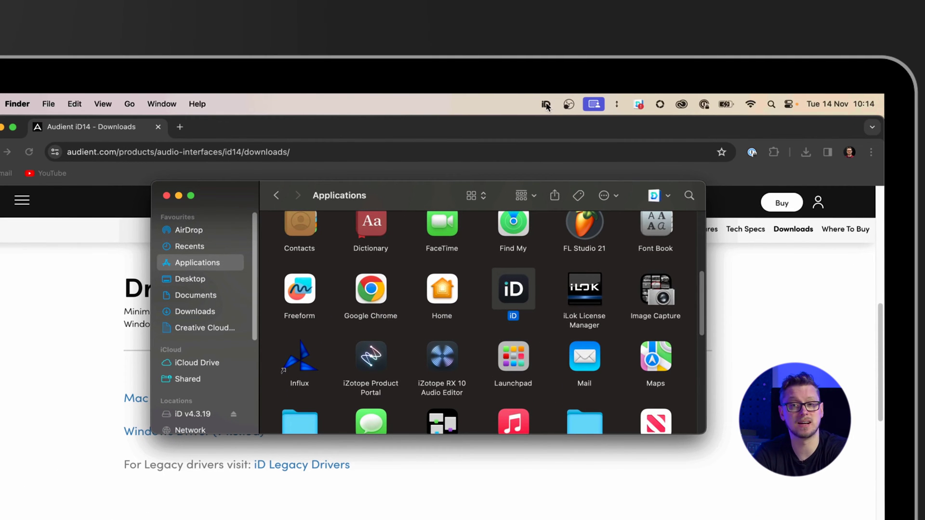
- Choose Show Mixer from the iD menu-bar icon to bring up the iD Mixer
left_click(546, 105)
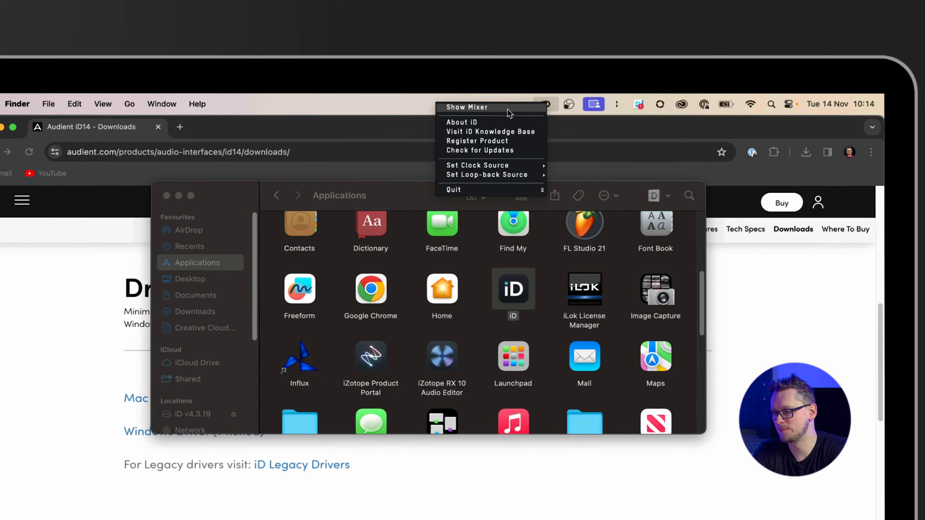
left_click(507, 107)
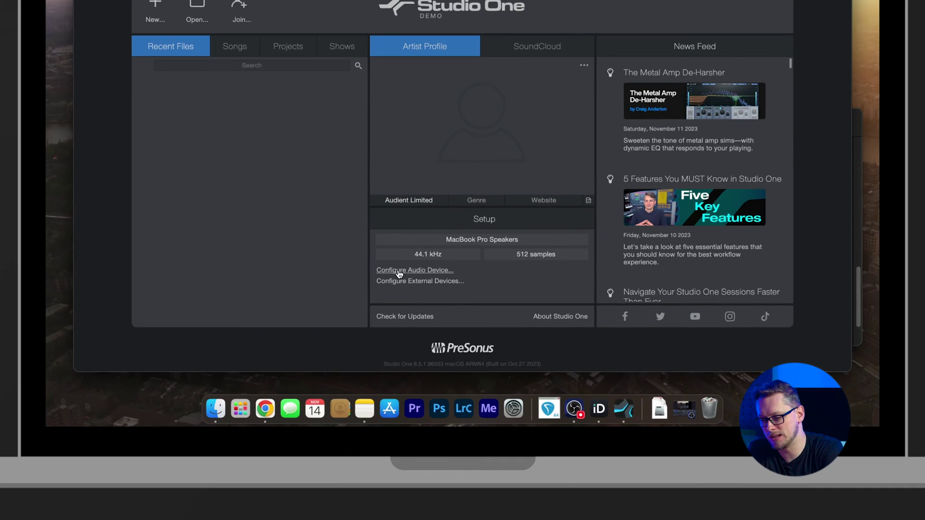
- Select Audient iD14 as the playback device in Studio One's Audio Setup
left_click(399, 272)
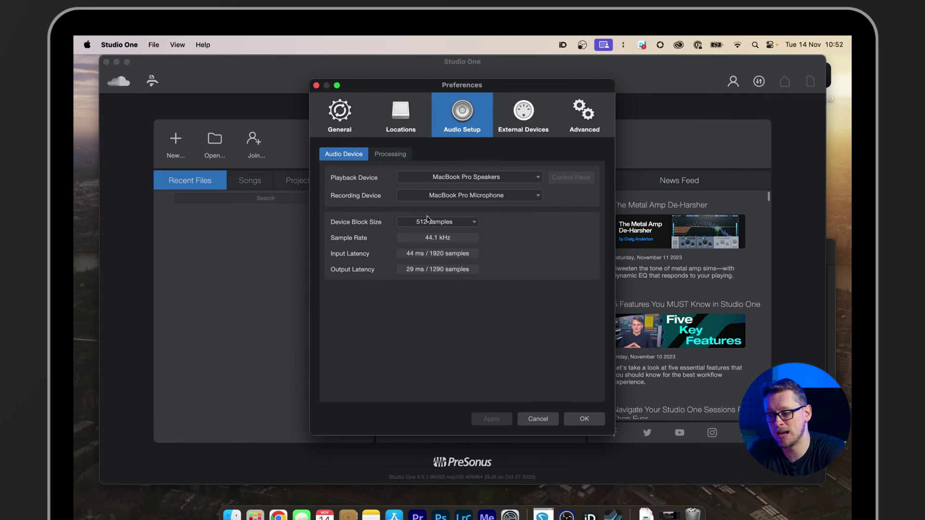
left_click(435, 181)
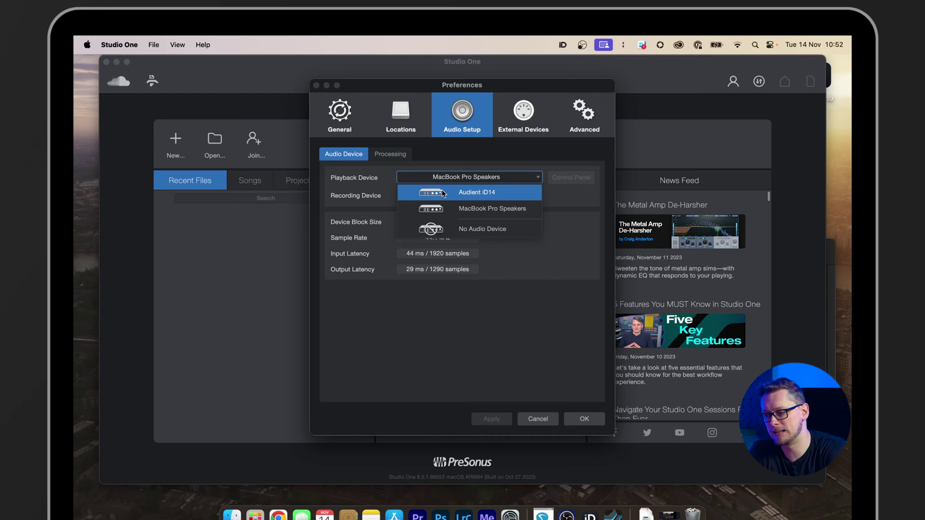
left_click(444, 193)
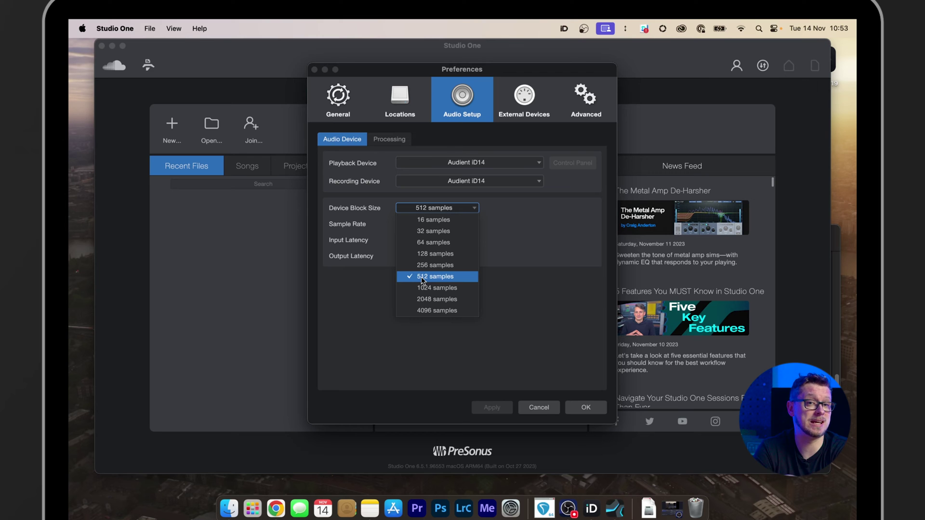
- Set Device Block Size to 256 samples and confirm the audio preferences with OK
left_click(423, 278)
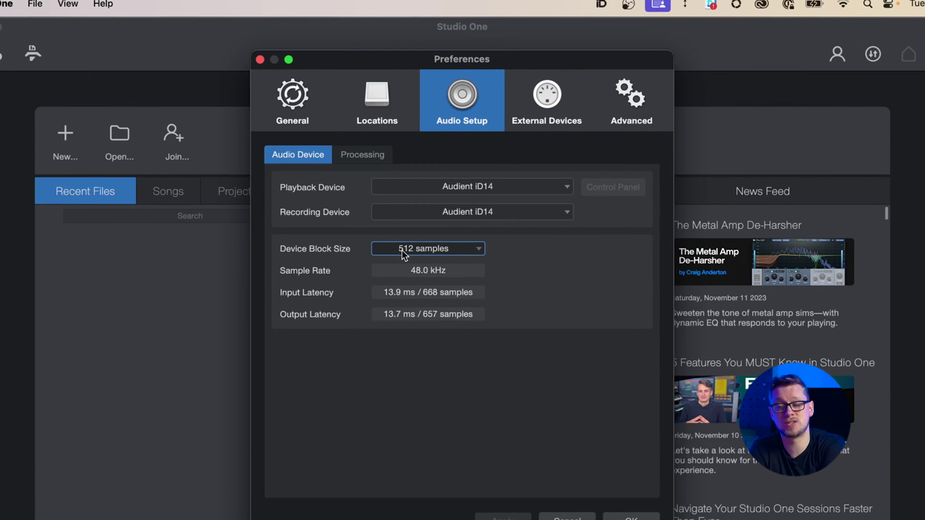
left_click(404, 250)
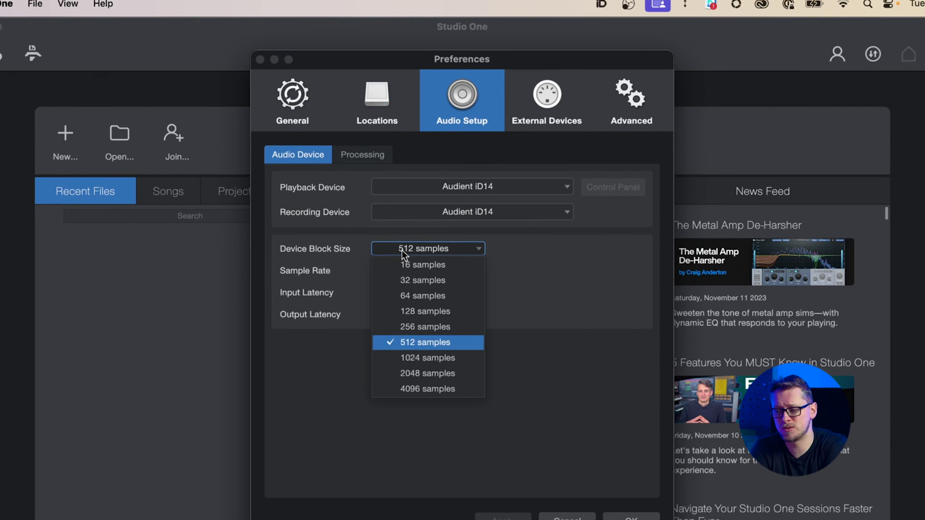
left_click(390, 331)
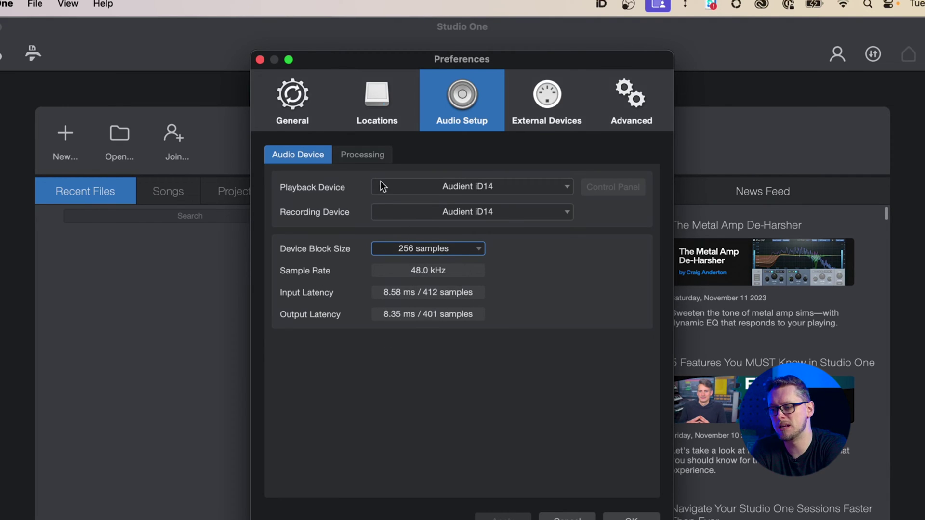
left_click(362, 151)
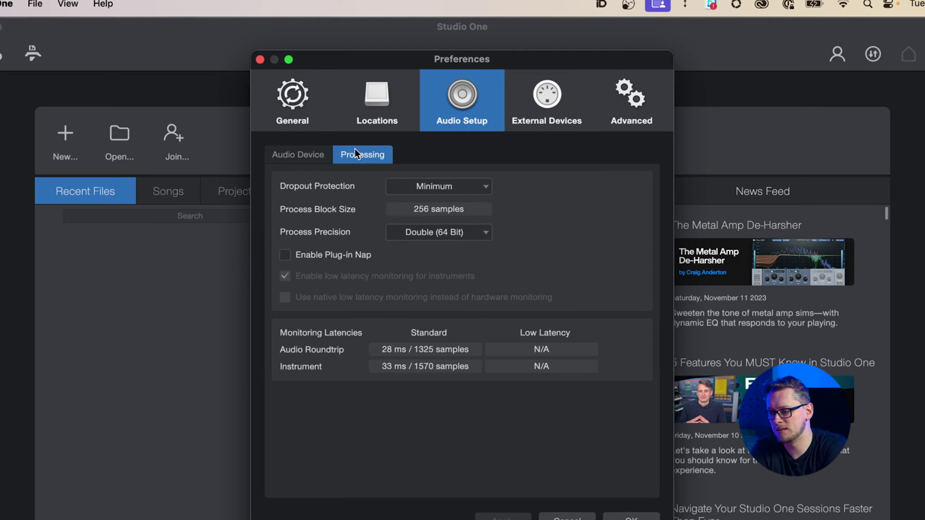
left_click(294, 158)
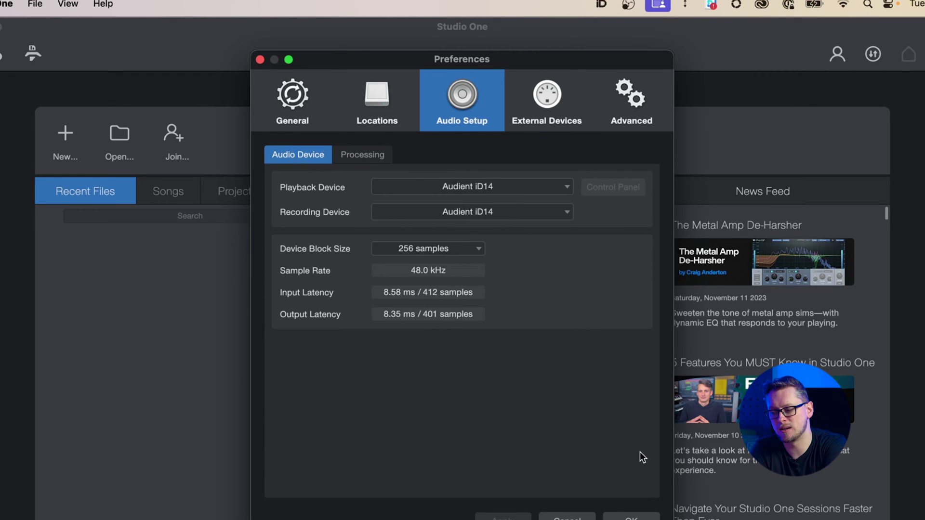
left_click(621, 517)
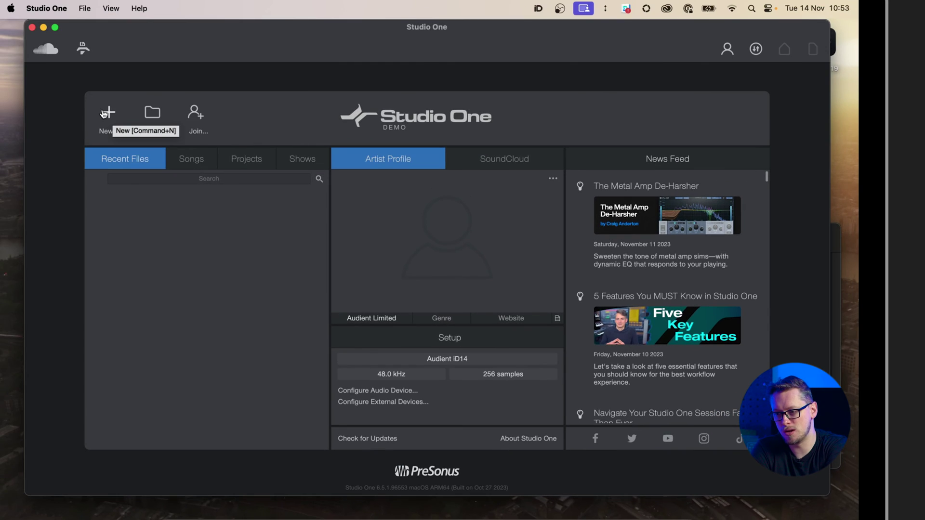
- Start a new song from the Start page, with the Record and Mix template selected
left_click(103, 113)
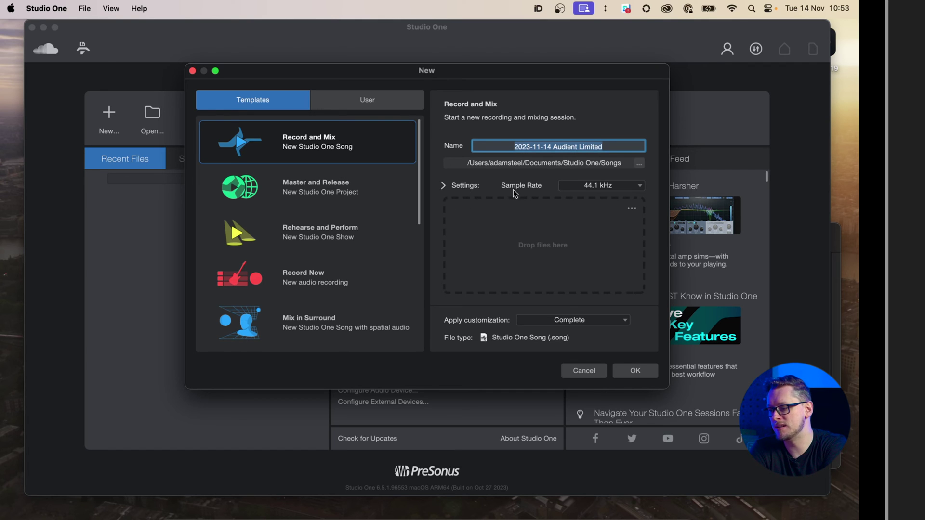
- Change the new song's sample rate to 48.0 kHz and create it
left_click(582, 187)
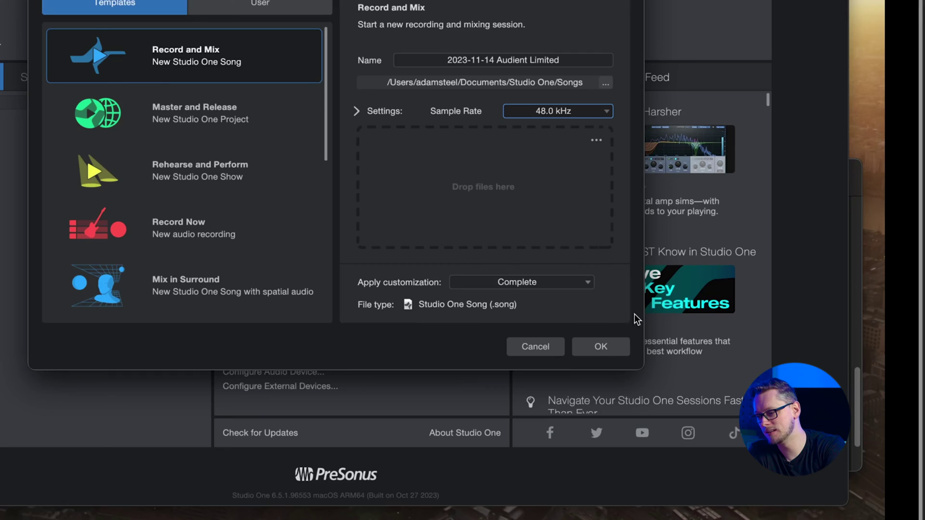
left_click(610, 345)
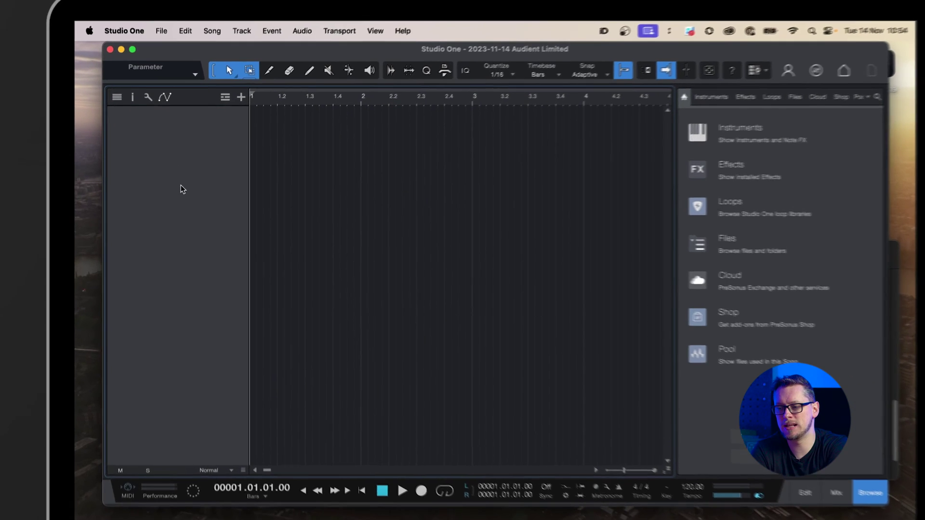
- Add mono Track 1 on Input L - Analogue 1, record-armed with monitoring on
right_click(185, 169)
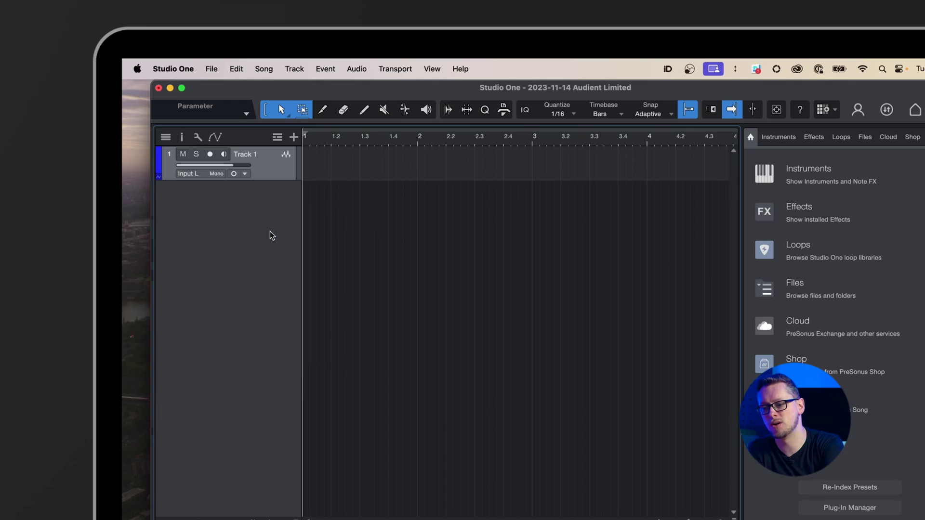
left_click(193, 178)
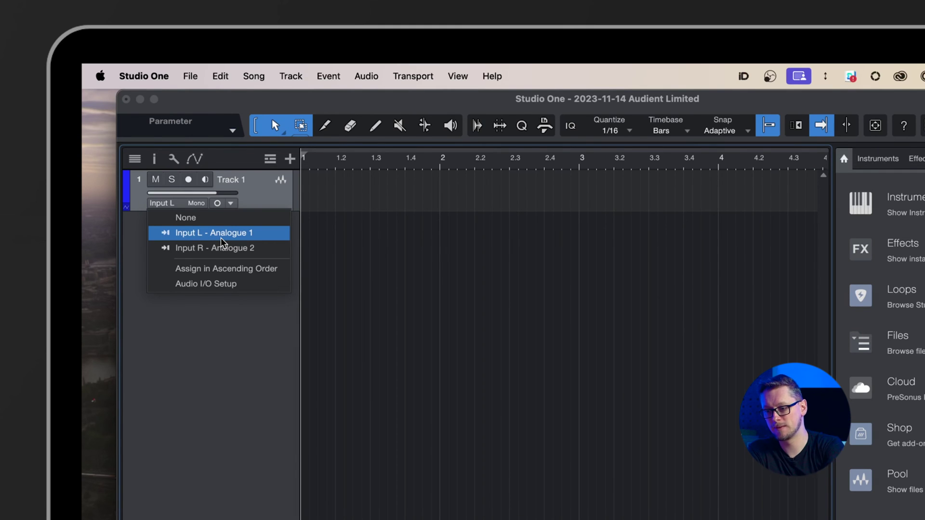
left_click(191, 182)
left_click(188, 181)
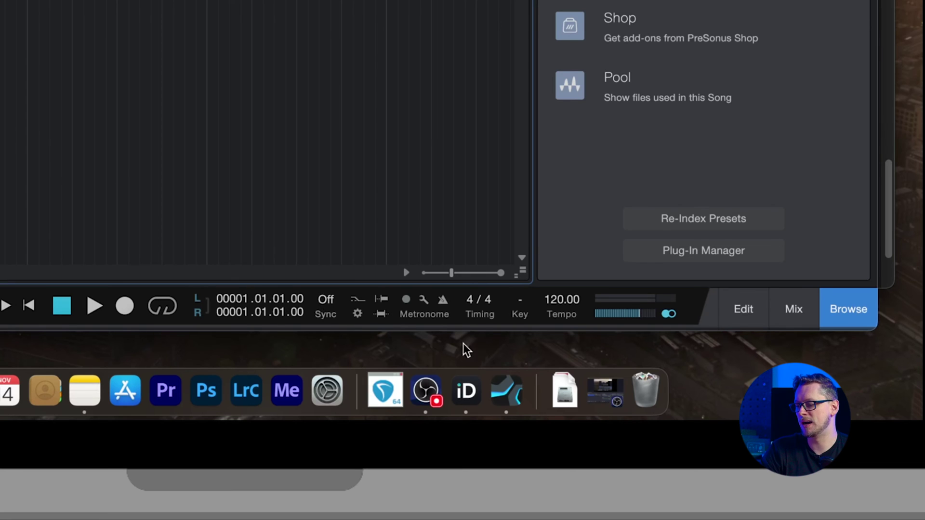
- Open the Audient iD Mixer and pull the Mic 1 fader fully down in the Master Mix
left_click(466, 391)
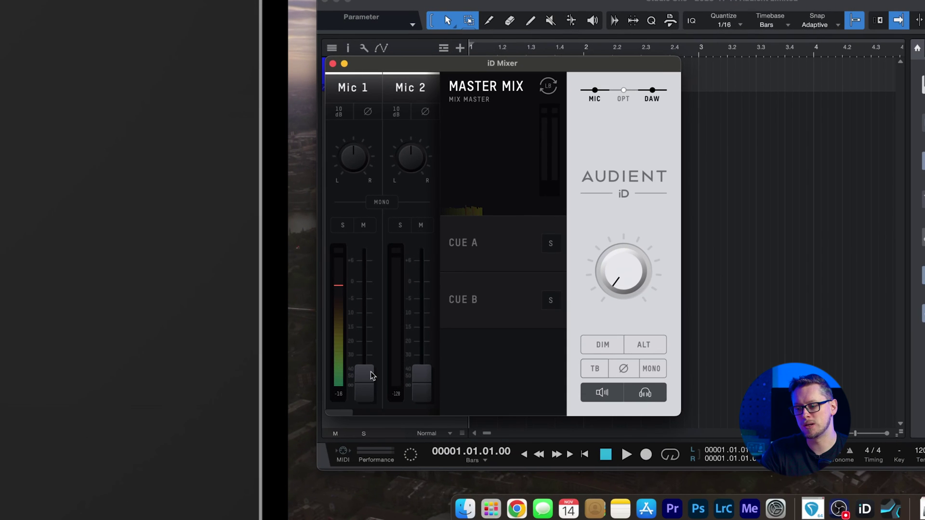
left_click_drag(370, 380, 362, 318)
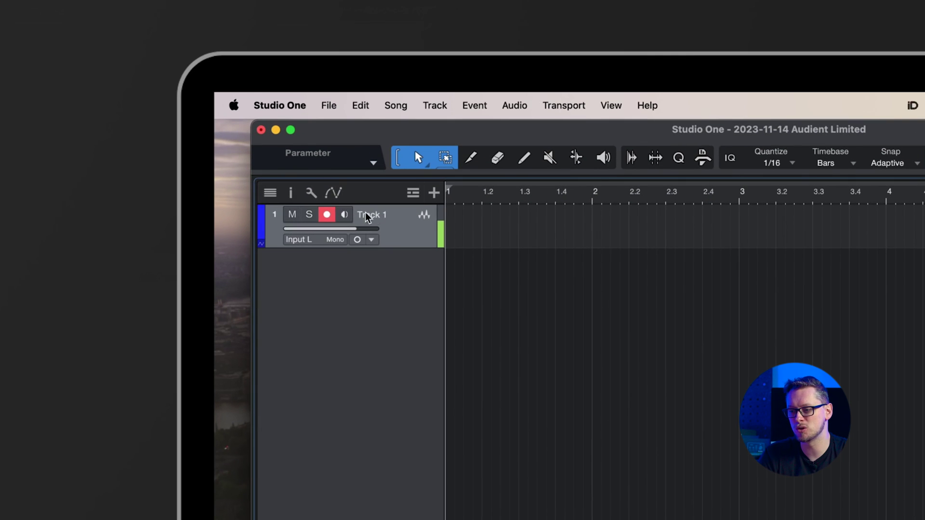
- Bring the Studio One song with armed mono Track 1 on Input L back to the front
left_click(344, 215)
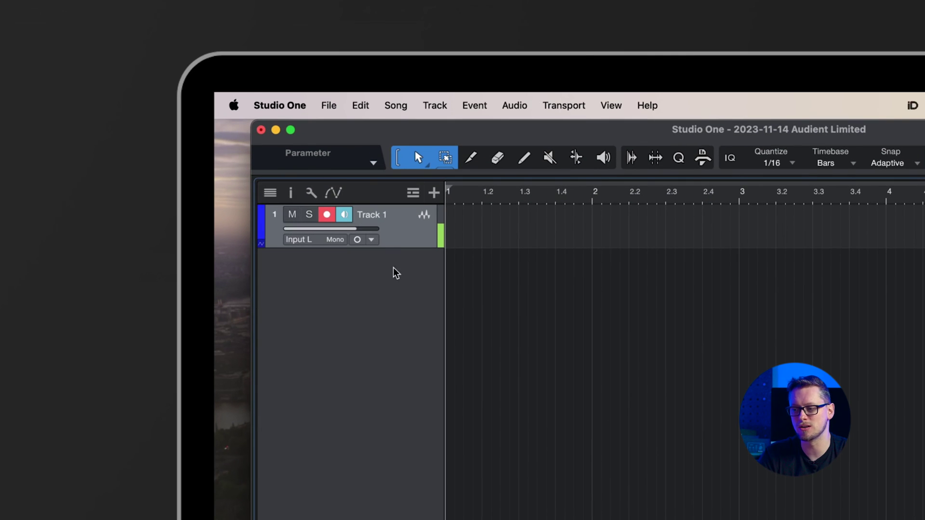